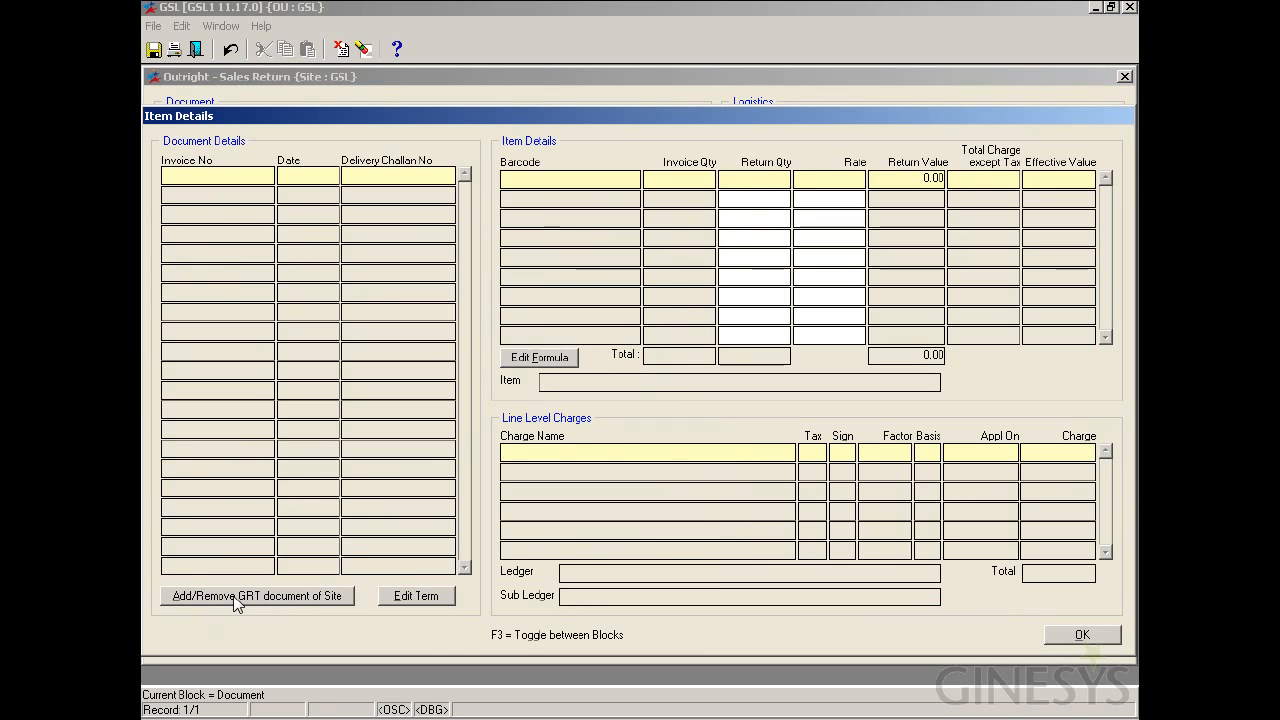
Populate the sales return with both listed GRT documents of the site, resolving invoices based upon FIFO.
left_click(236, 598)
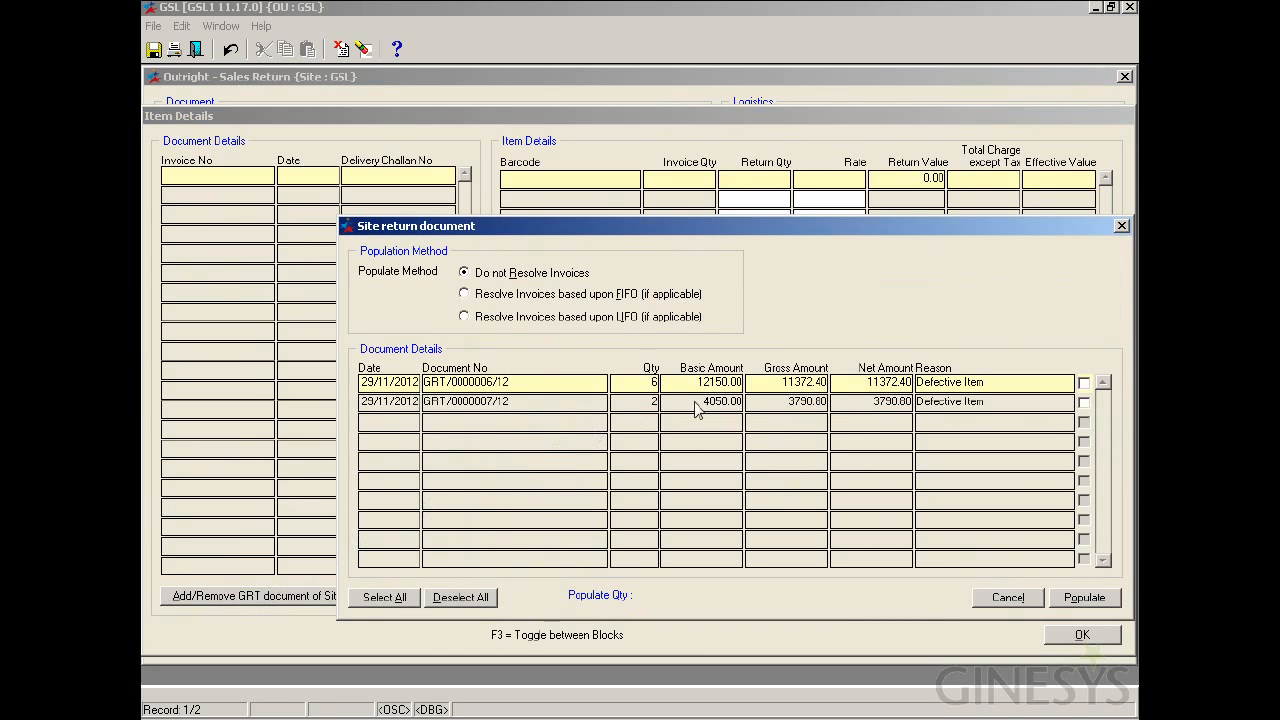
left_click(1084, 402)
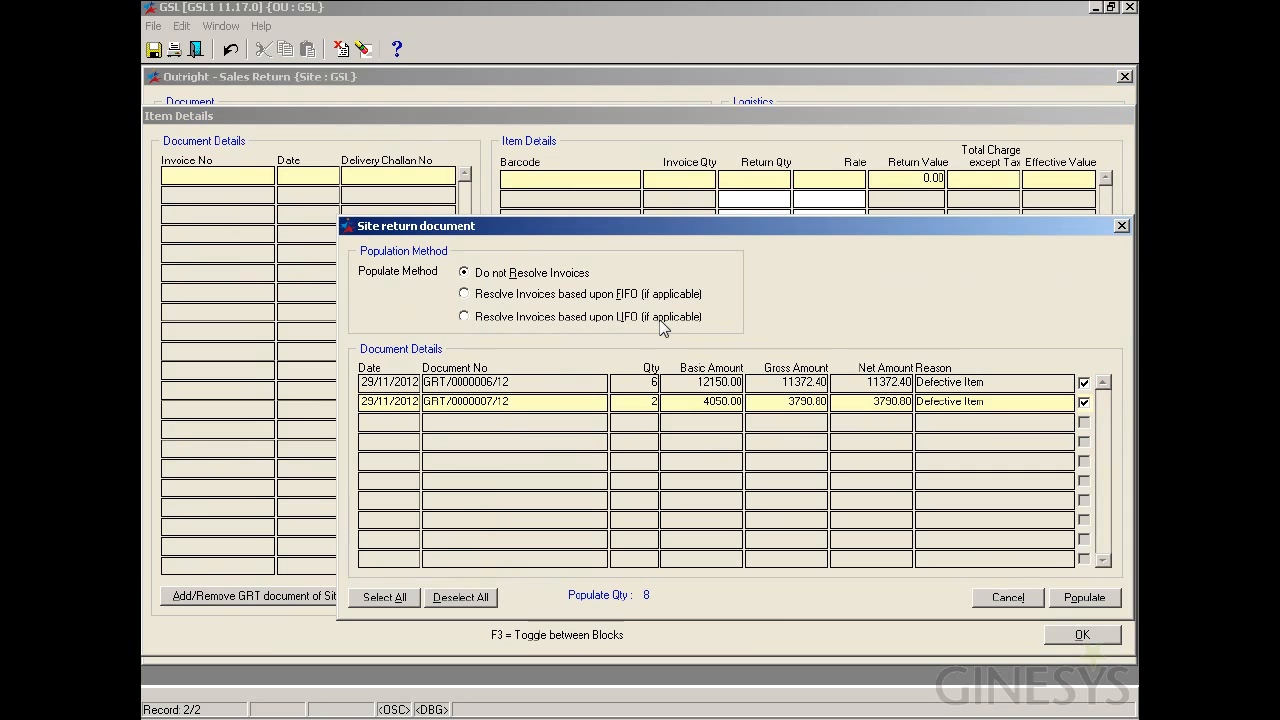
left_click(588, 296)
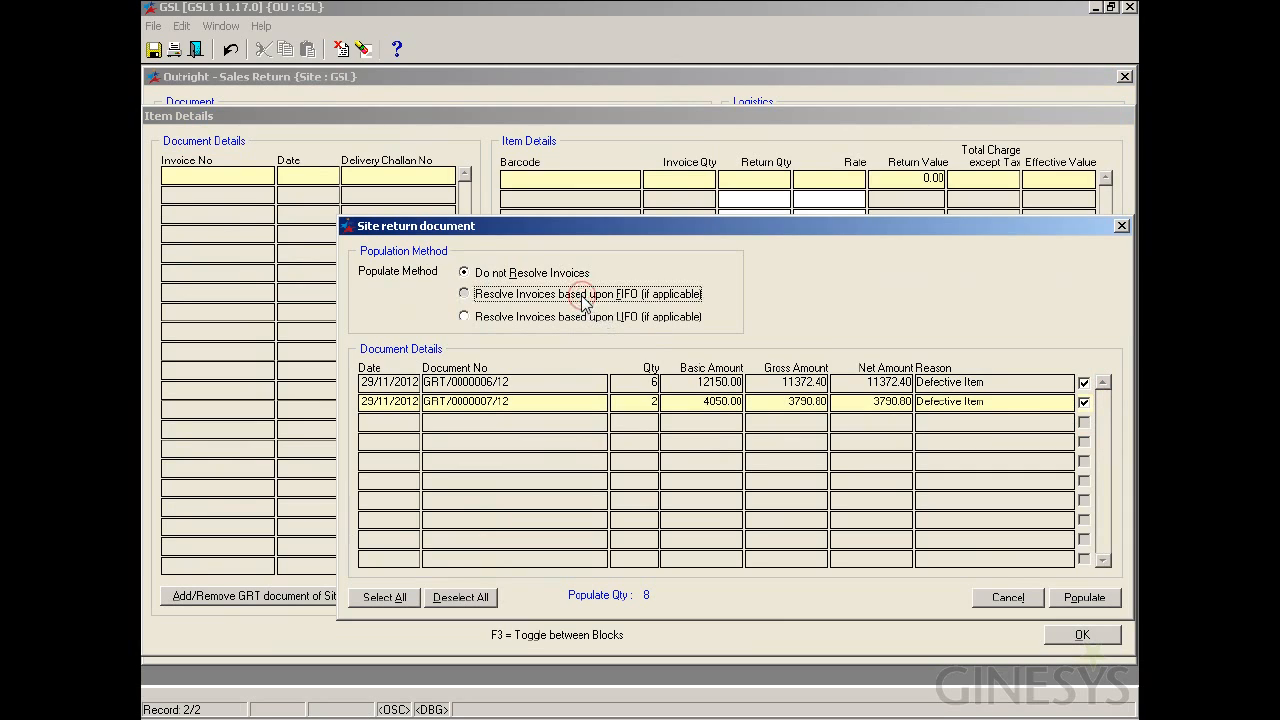
left_click(1082, 604)
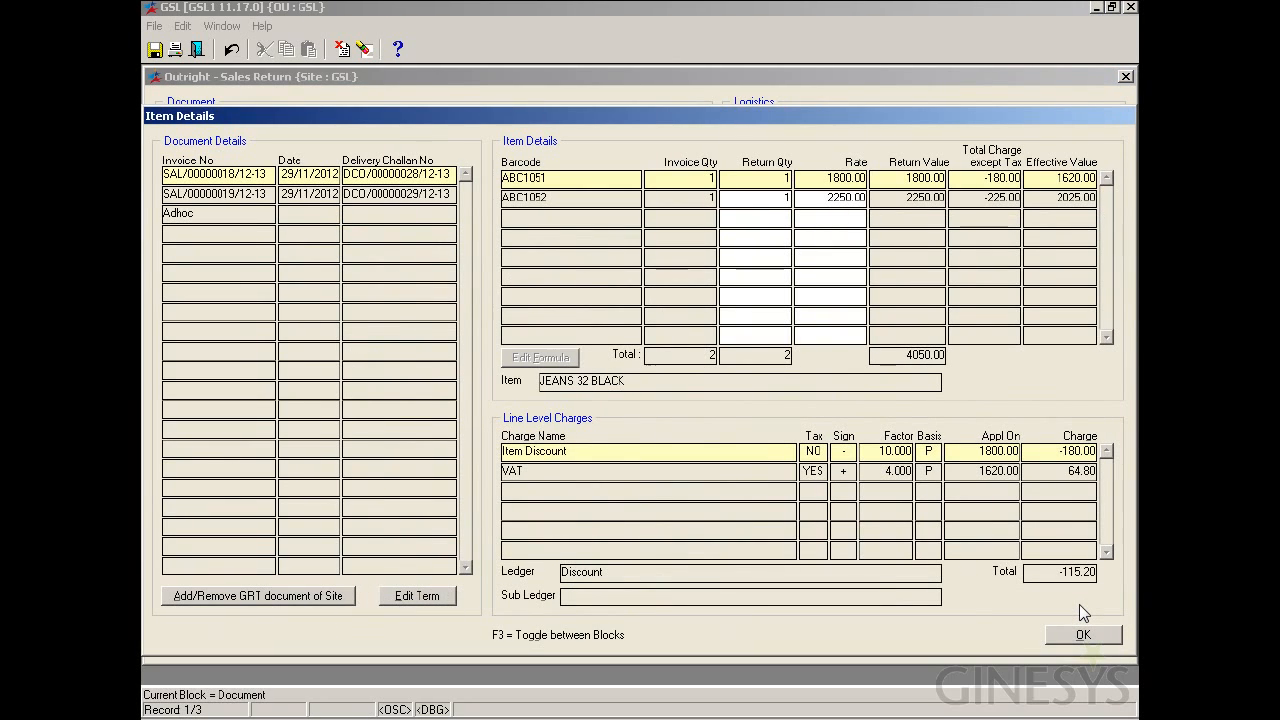
Review the items and line level charges of both invoices and the Adhoc entry, and accept the item details.
left_click(243, 203)
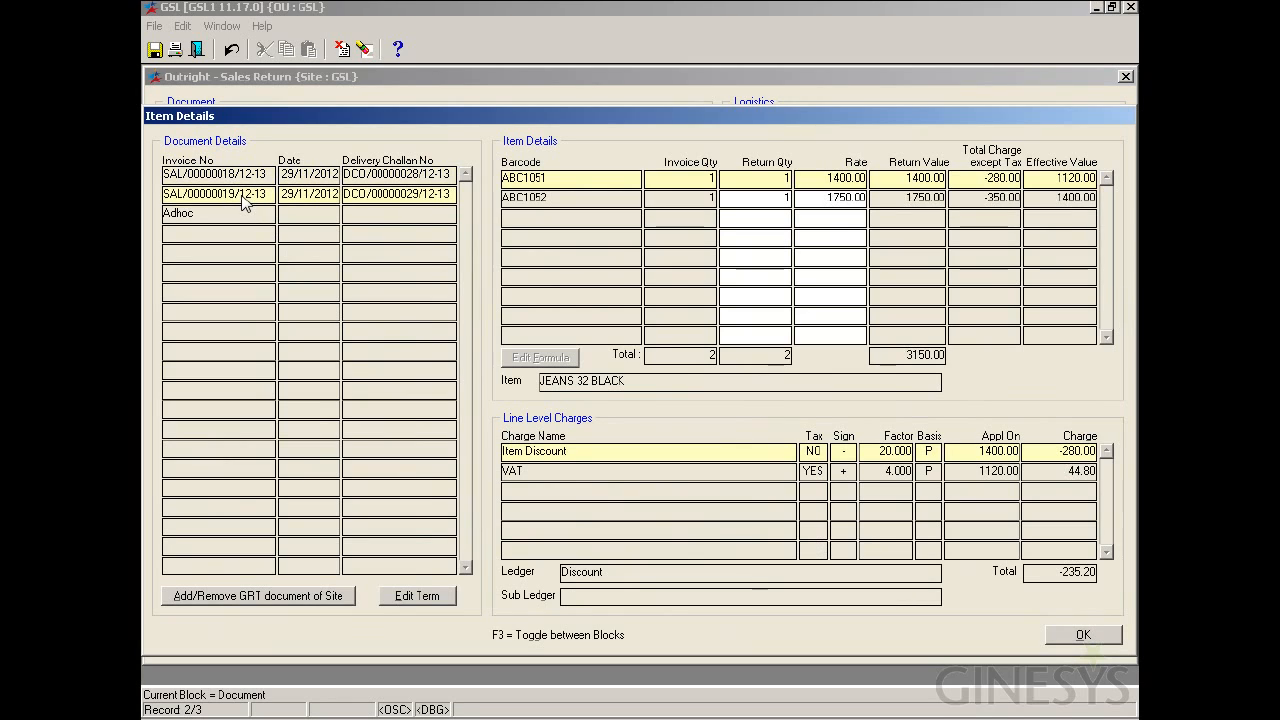
left_click(250, 173)
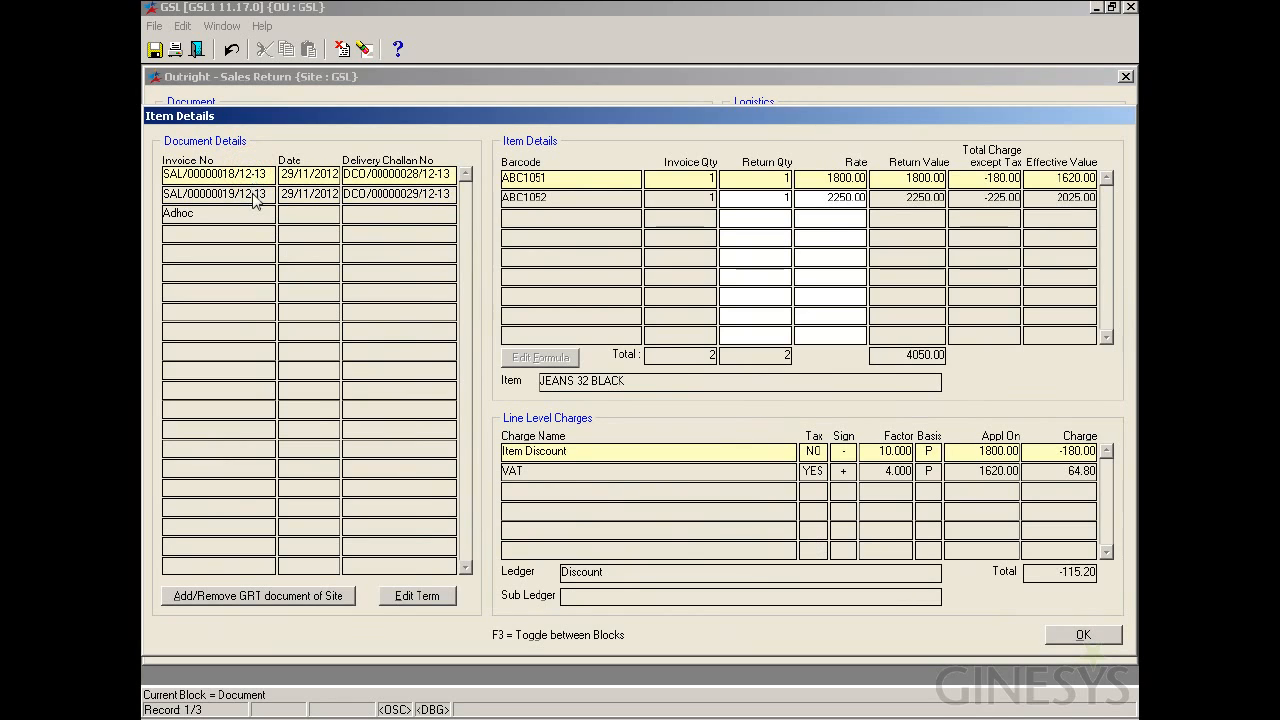
left_click(381, 197)
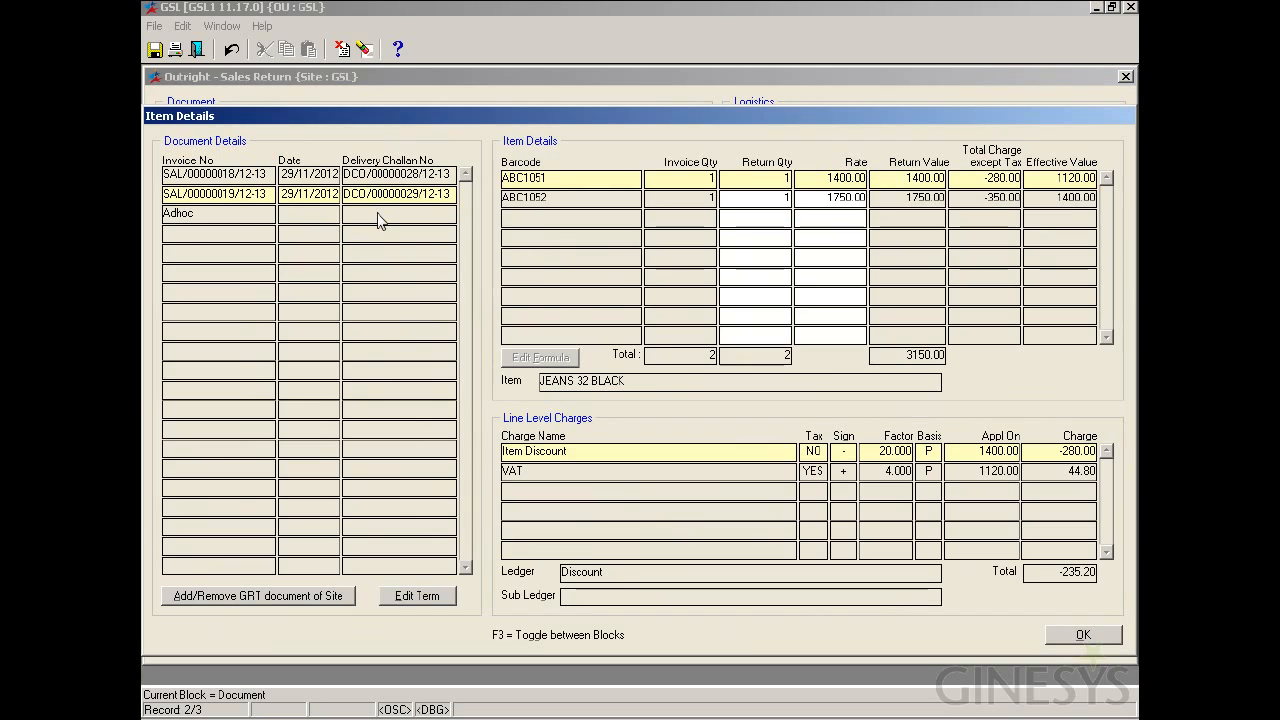
left_click(378, 214)
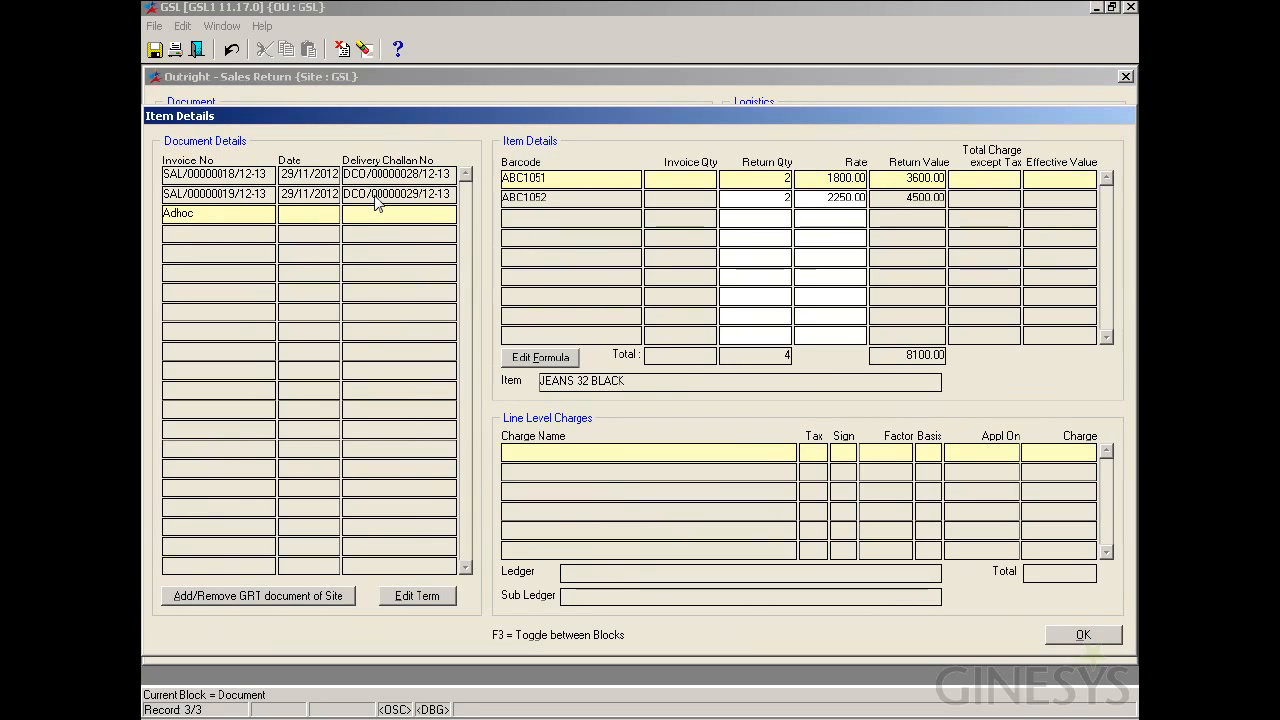
left_click(375, 197)
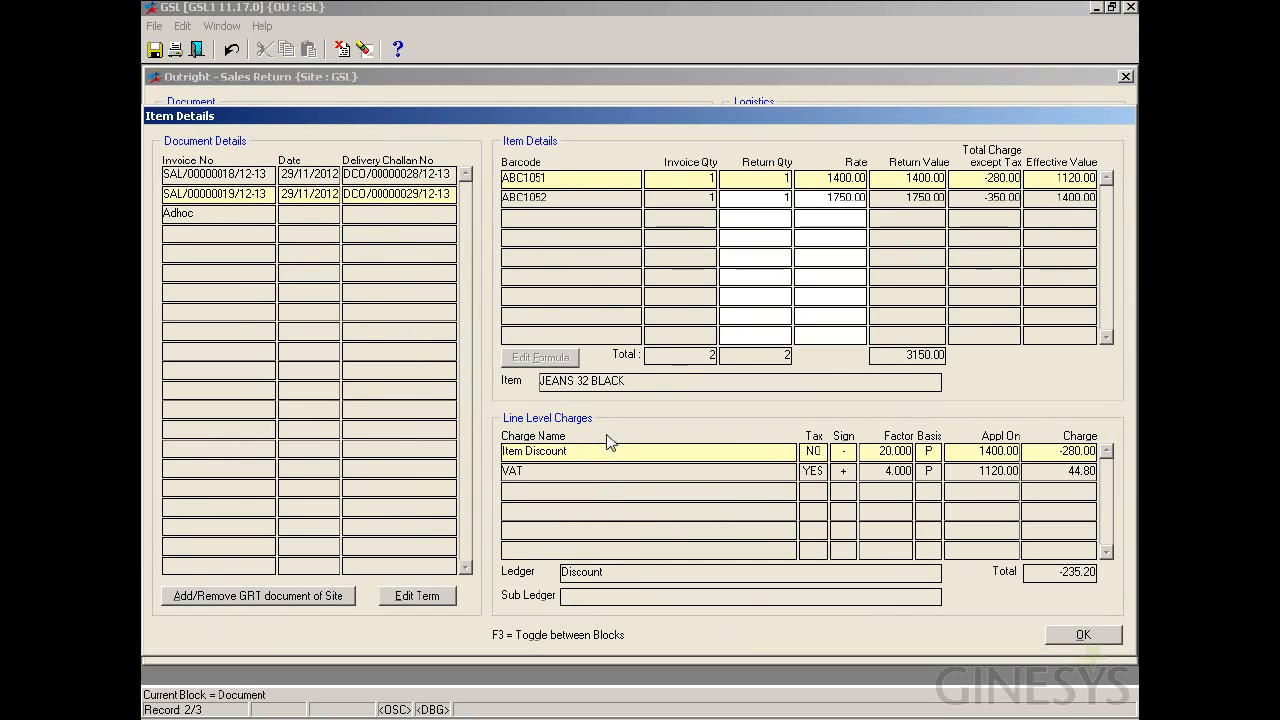
left_click(324, 181)
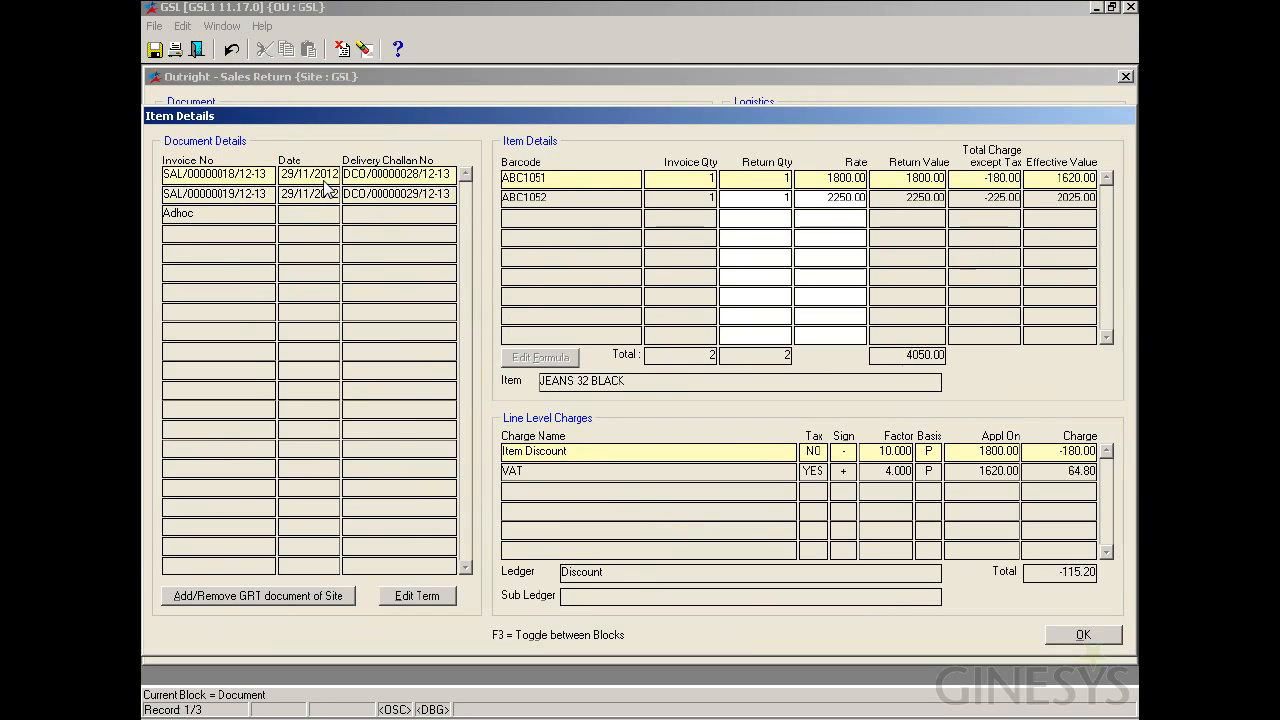
left_click(1084, 636)
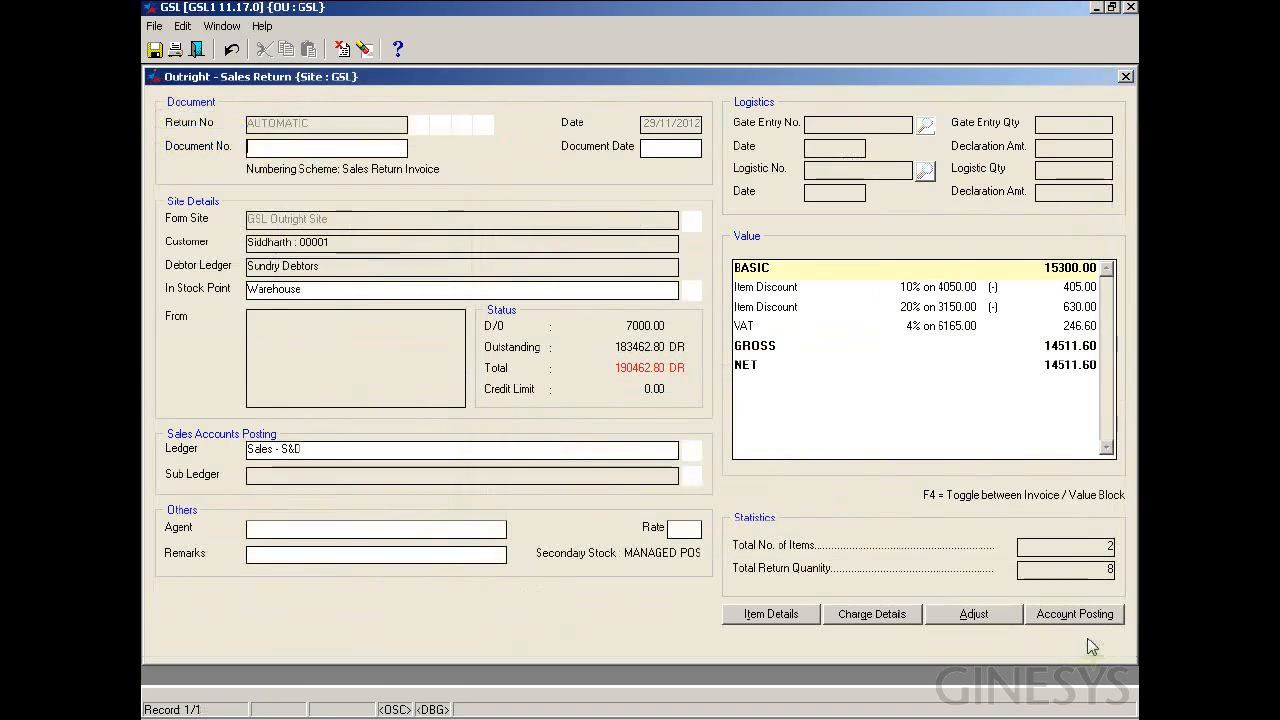
Open the return's charge details and calculate the default term for the DISC billing term.
left_click(897, 618)
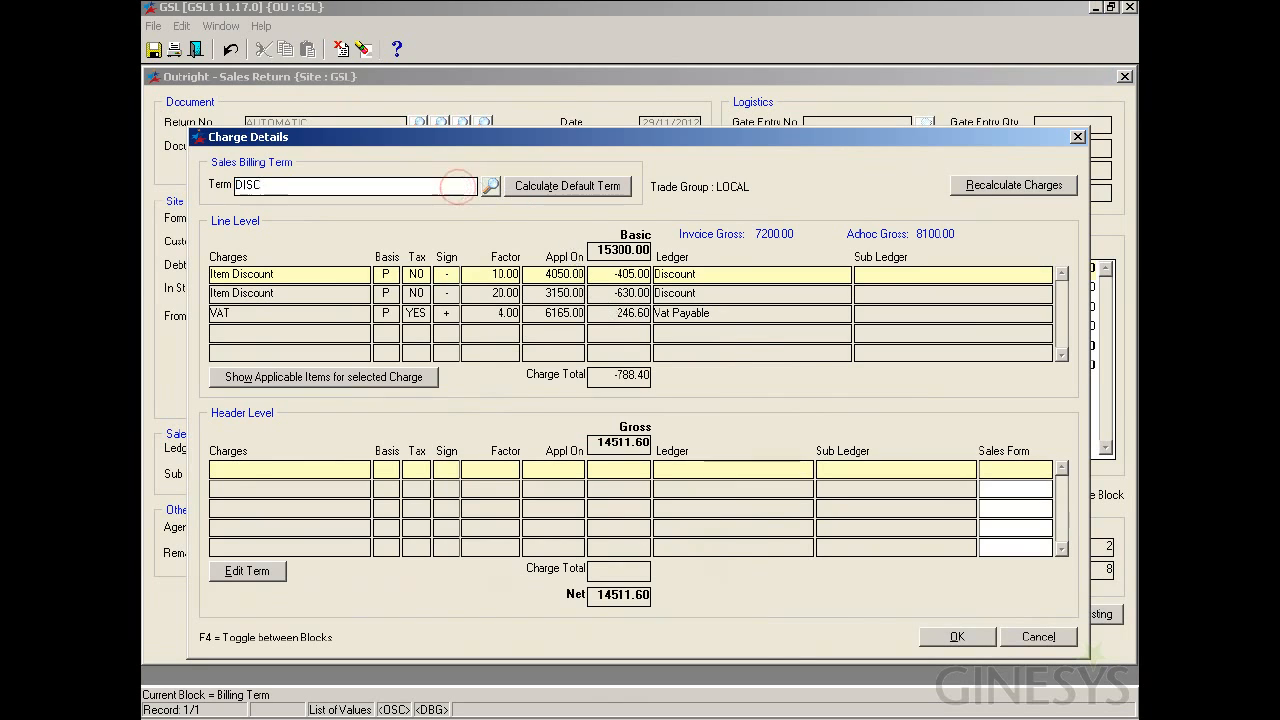
left_click(455, 186)
left_click(533, 190)
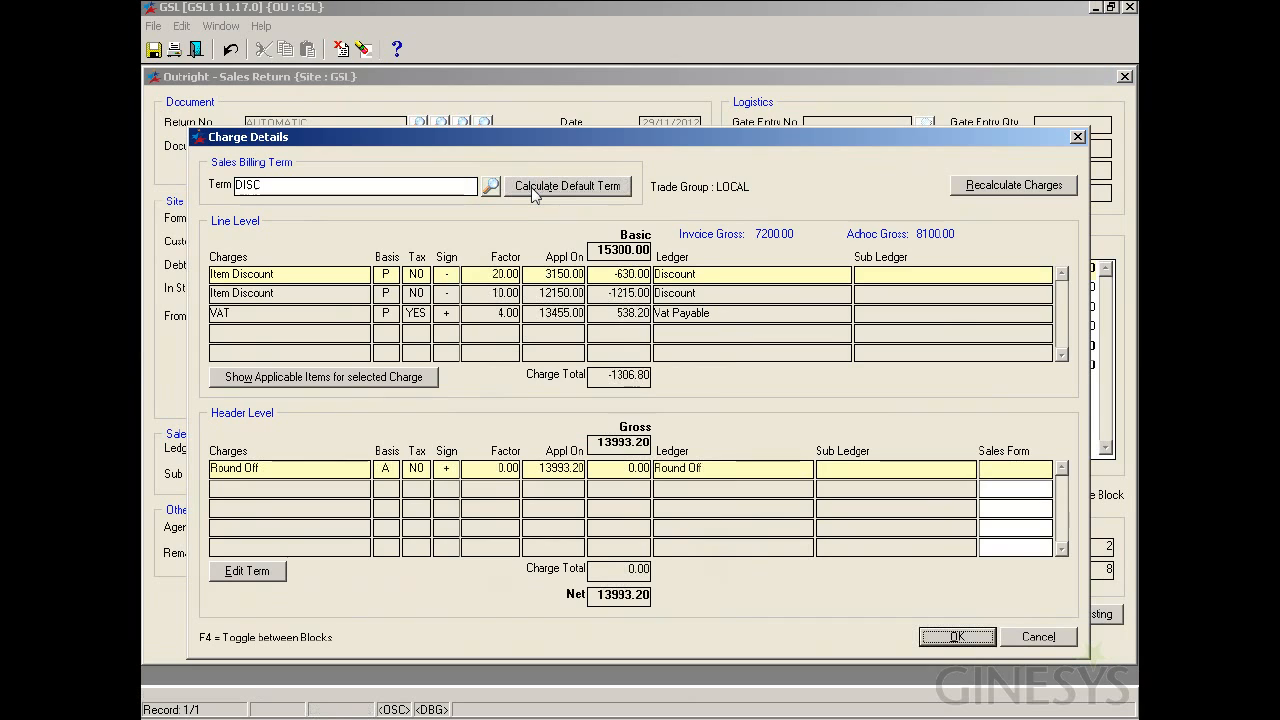
Examine which line items the 10% Item Discount charge applies to, including the items without an invoice.
left_click(327, 298)
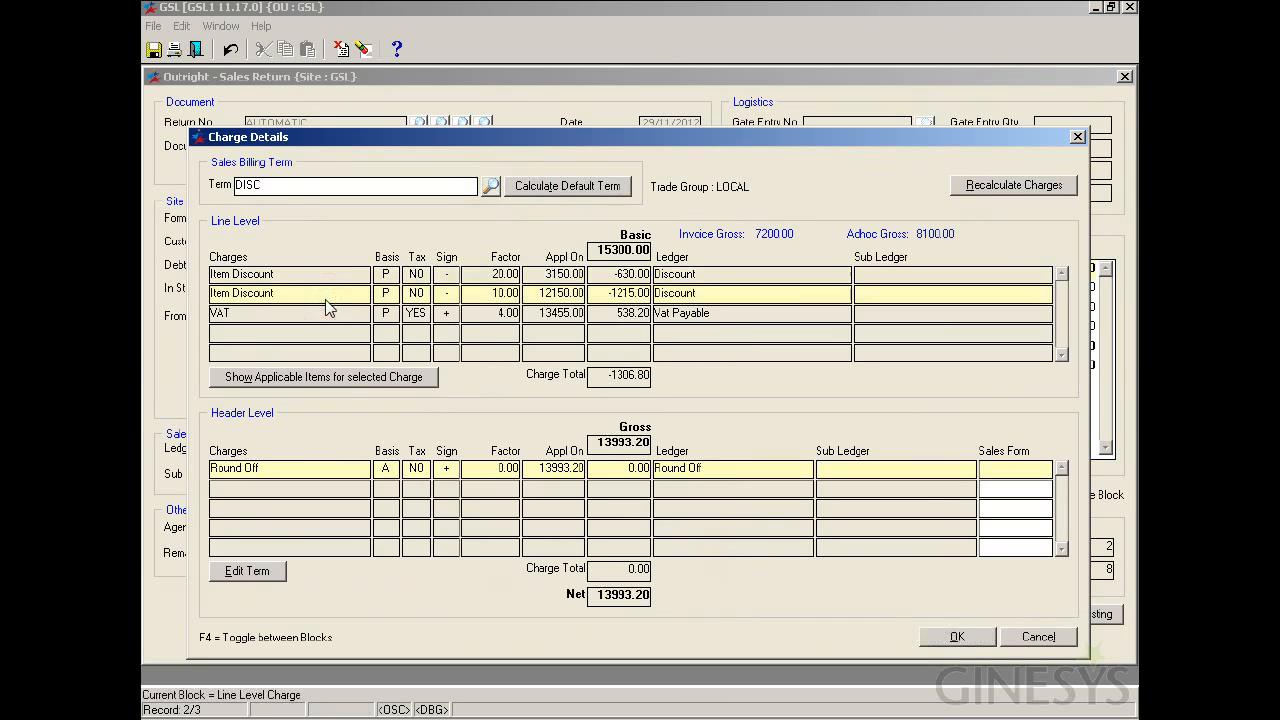
left_click(376, 385)
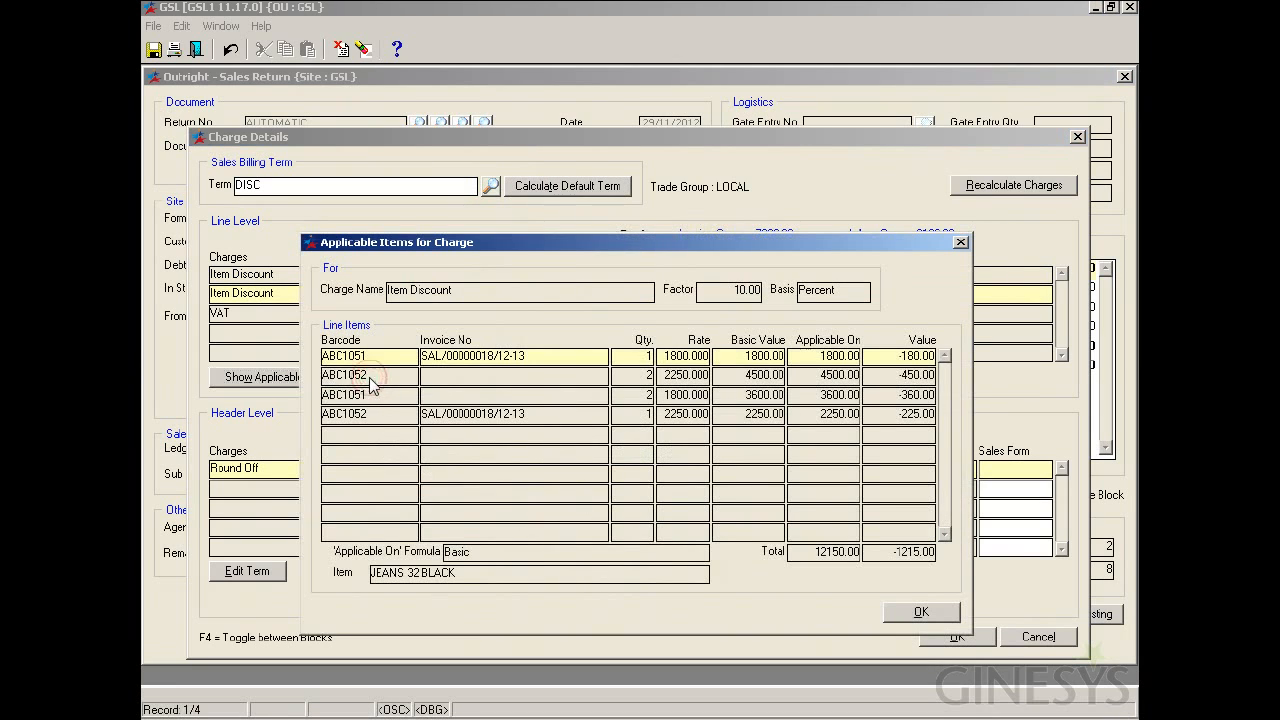
left_click(372, 376)
left_click(384, 394)
left_click(384, 378)
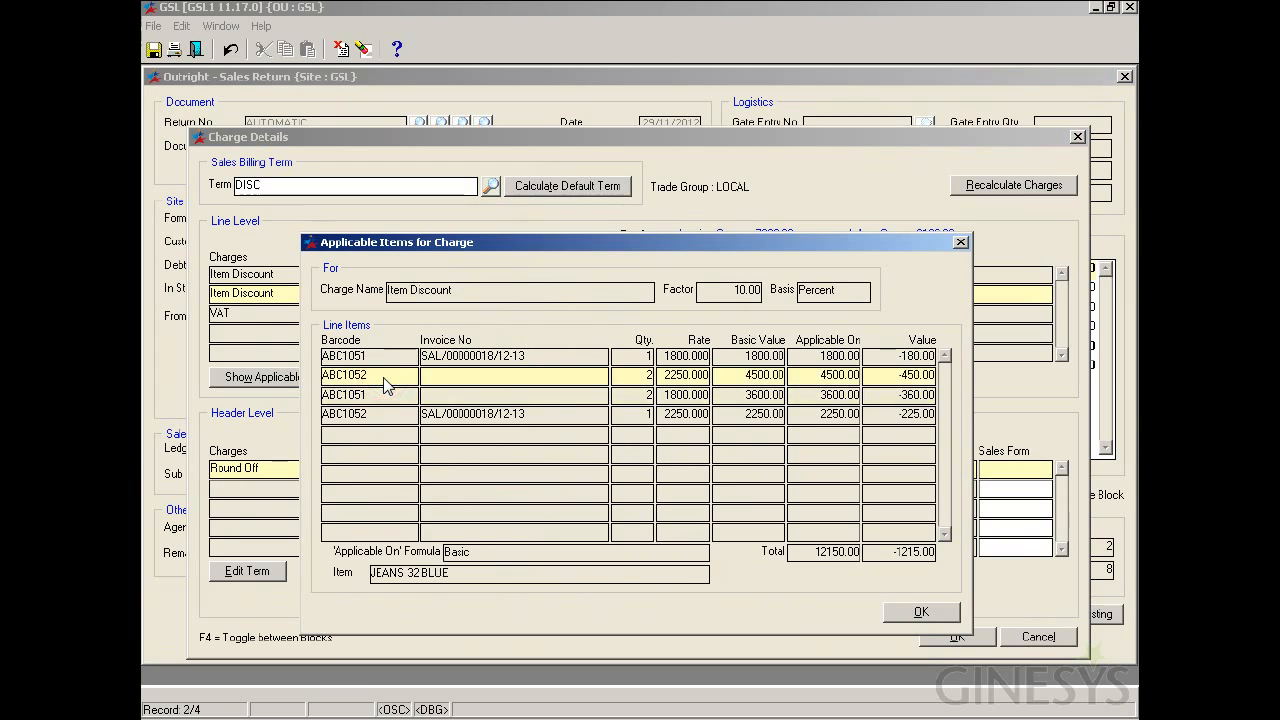
left_click(388, 401)
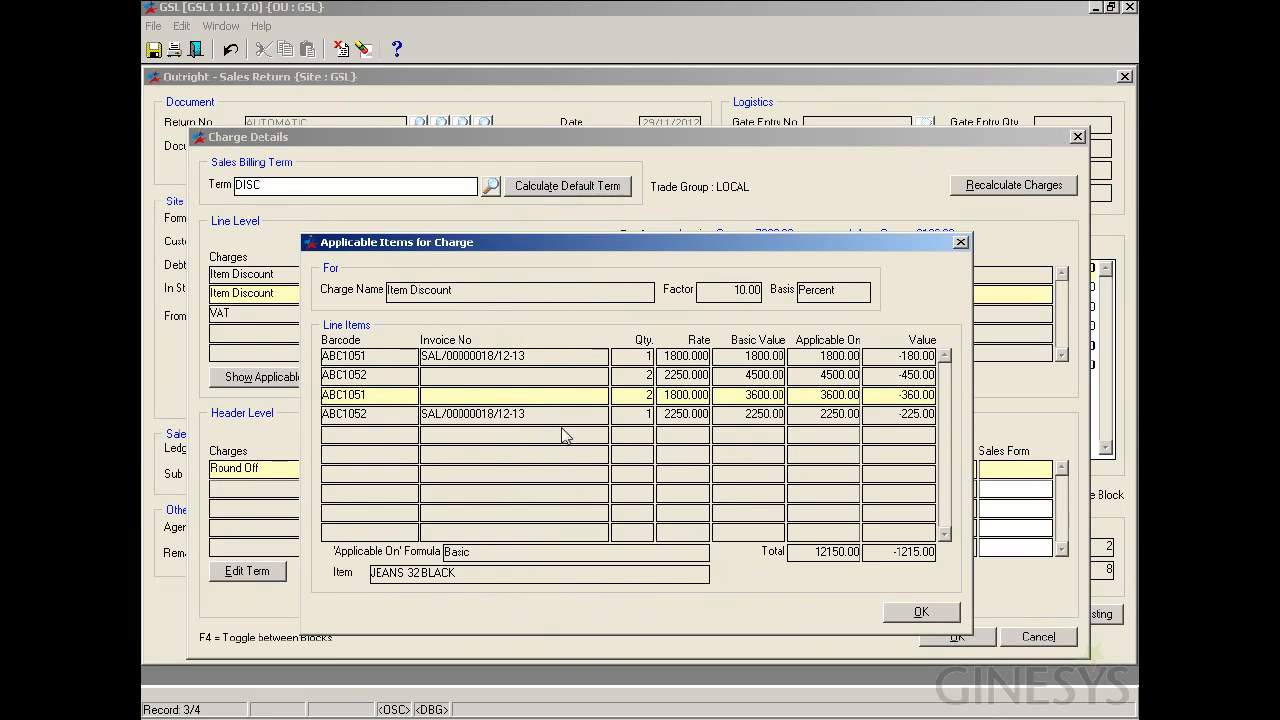
left_click(916, 610)
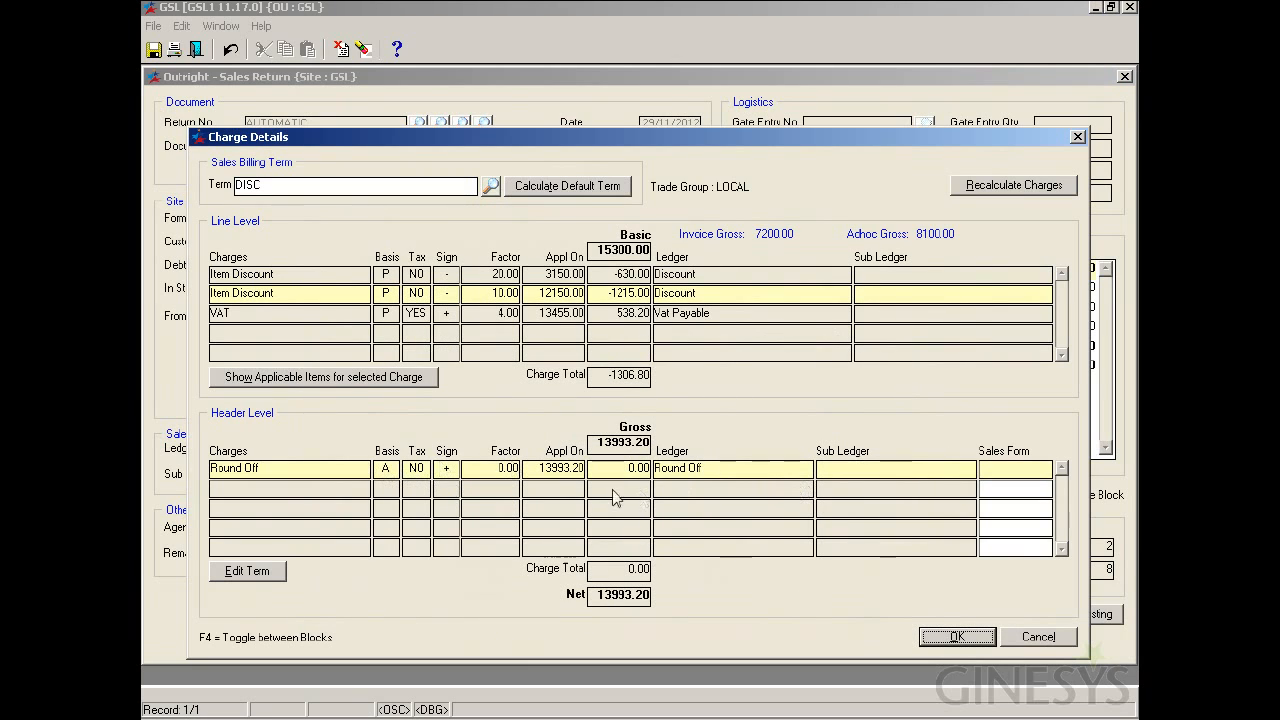
Edit the header level Round Off charge to a negative sign with a factor of 0.2.
left_click(270, 580)
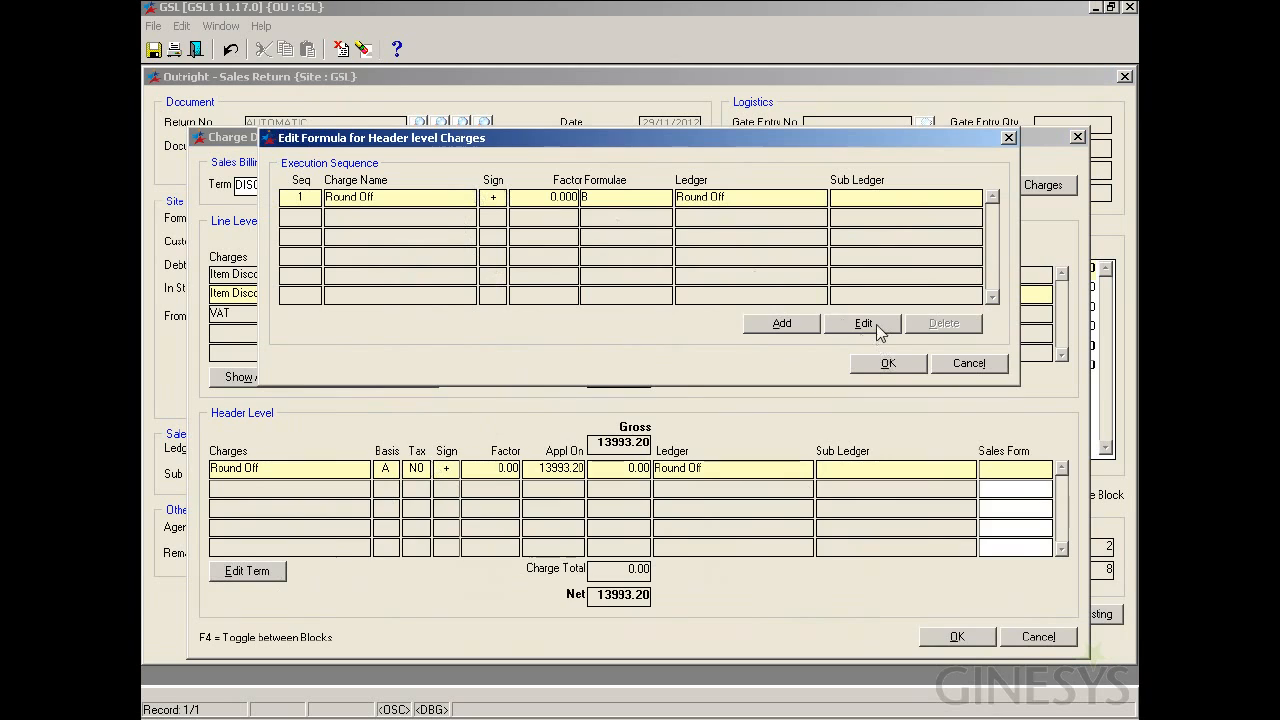
left_click(878, 325)
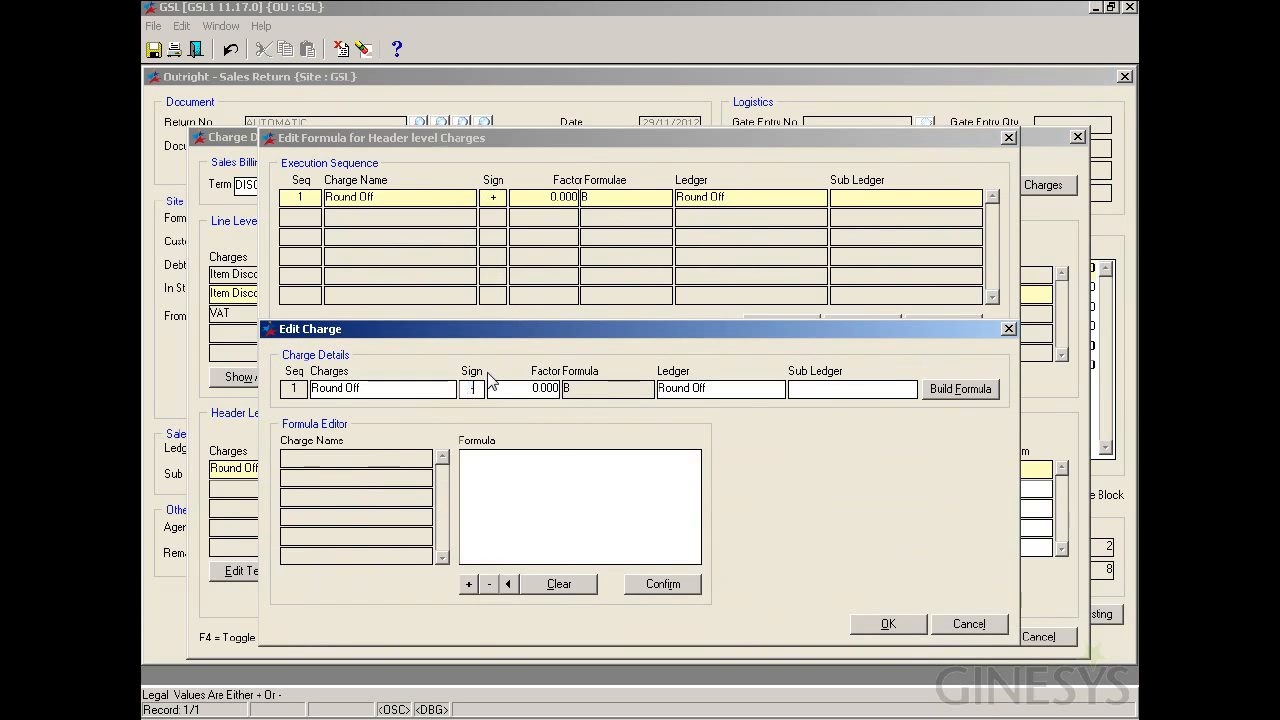
type("-")
key("Tab")
type(".2")
key("Tab")
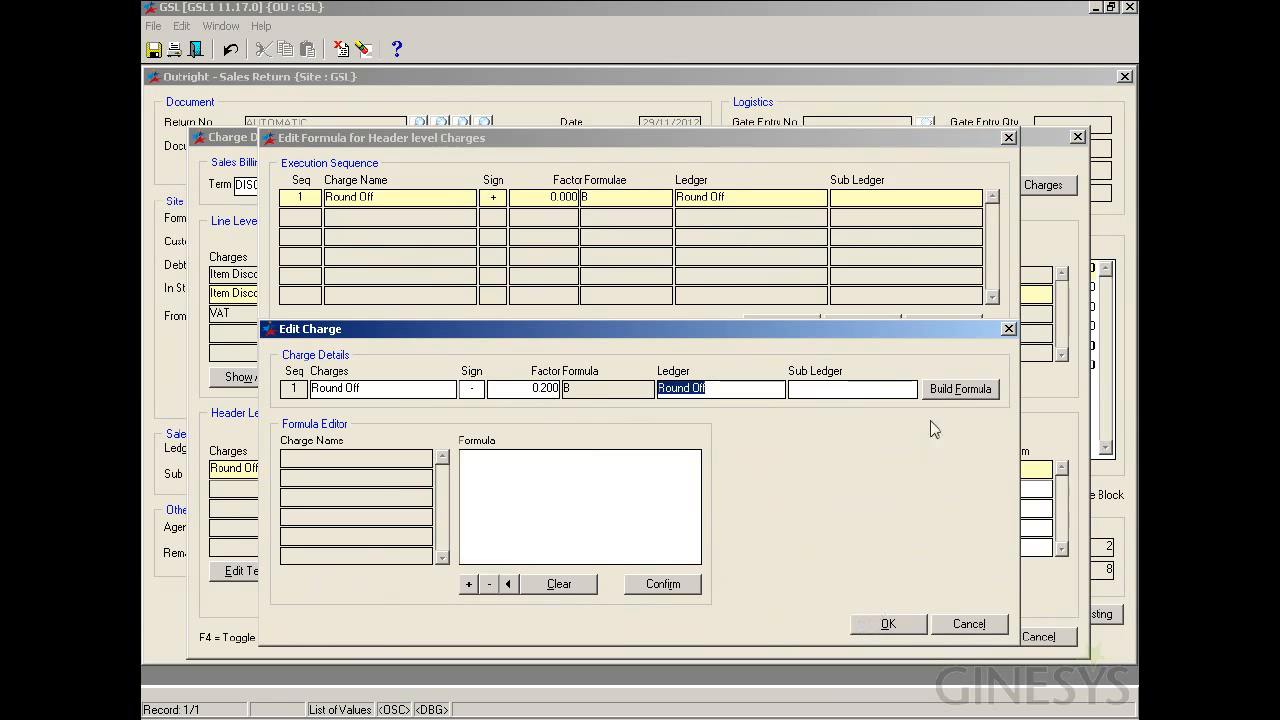
left_click(889, 625)
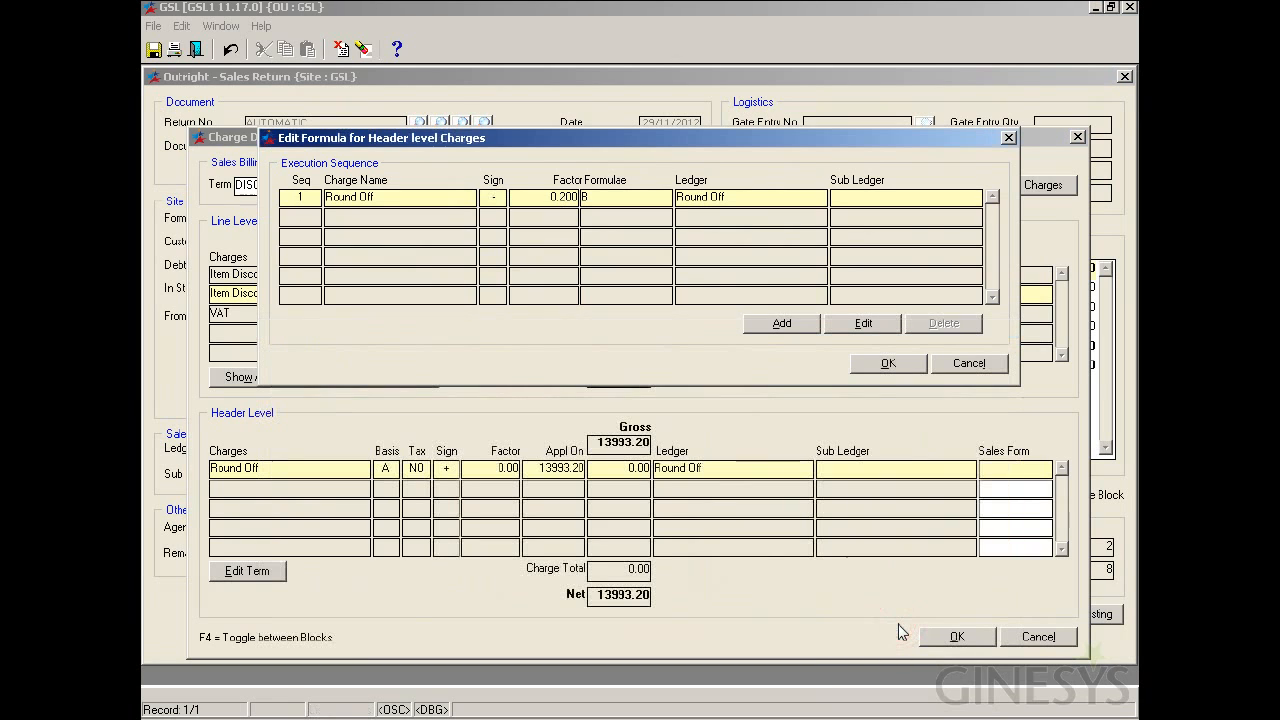
left_click(887, 363)
Accept the charge details and save the sales return.
left_click(950, 636)
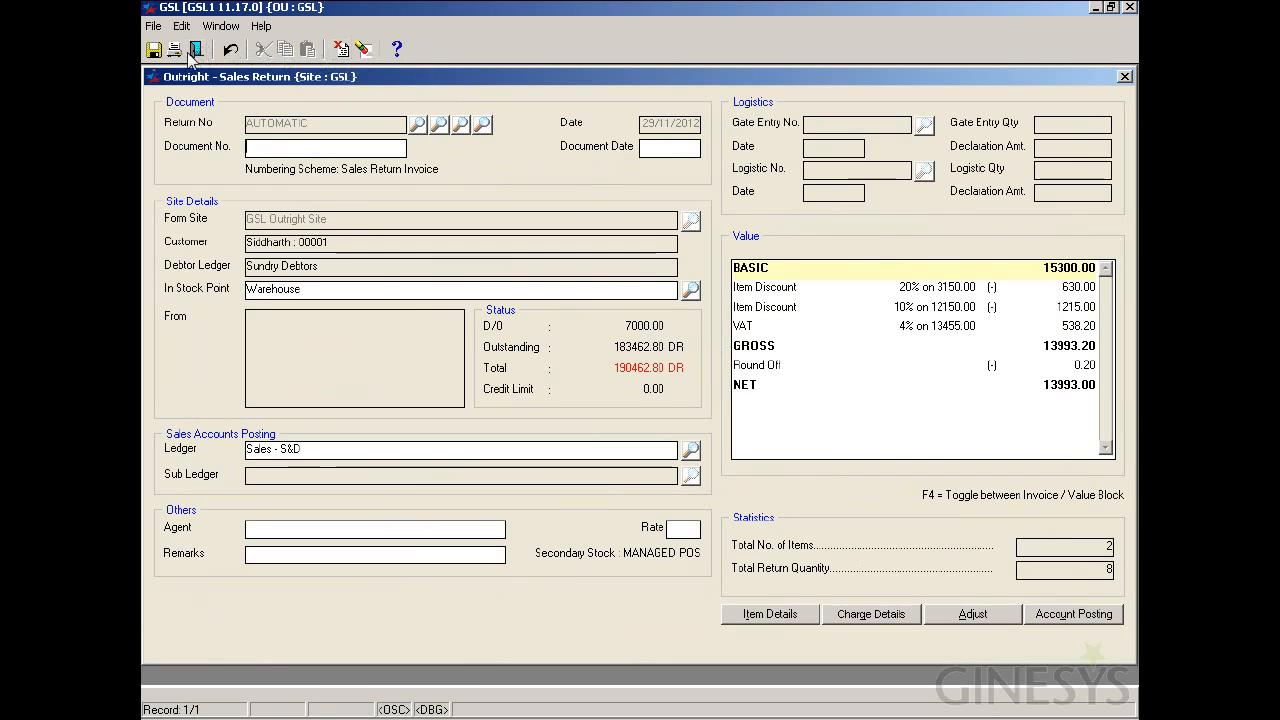
left_click(155, 58)
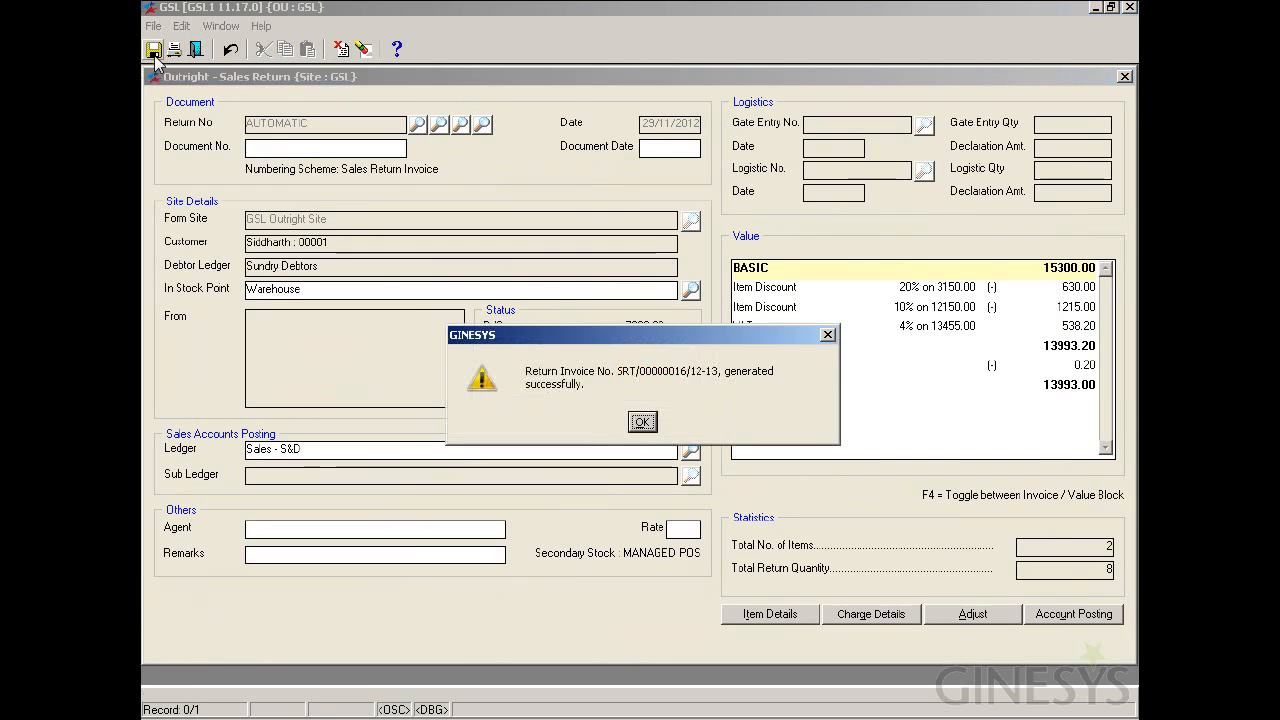
left_click(641, 423)
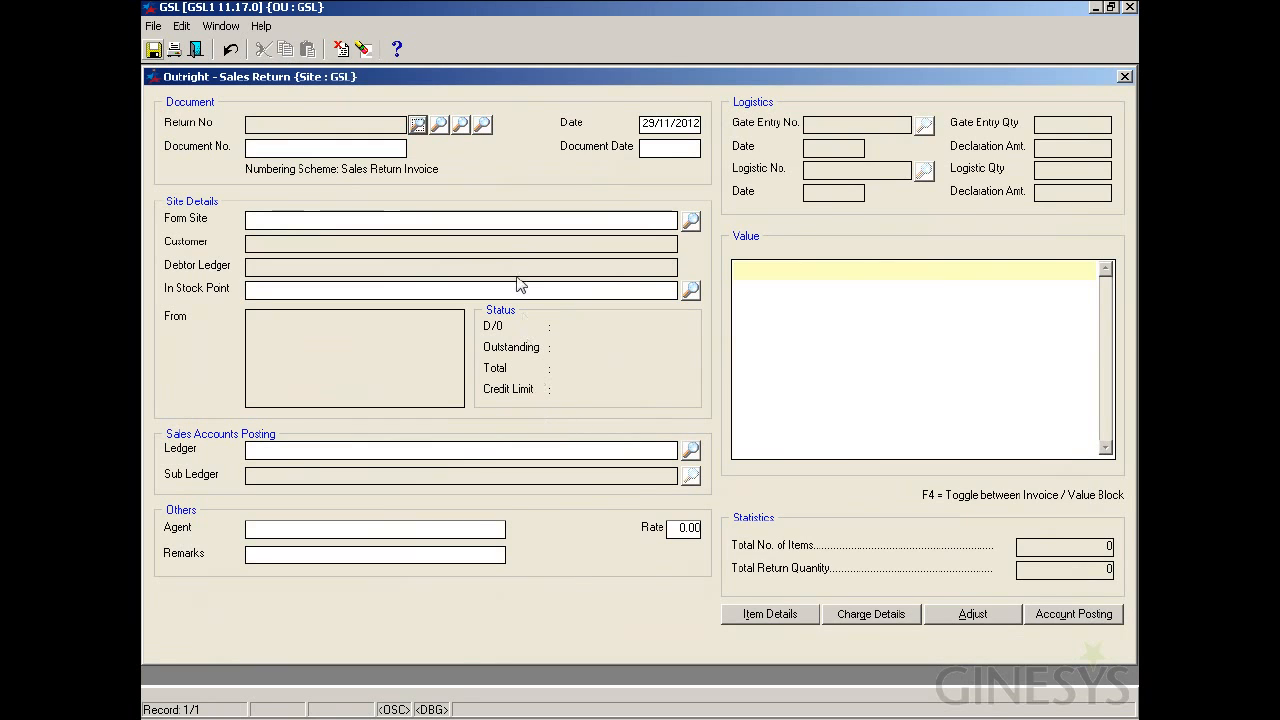
Reopen the newly saved sales return and bring up the site's GRT document selection from its item details.
left_click(418, 128)
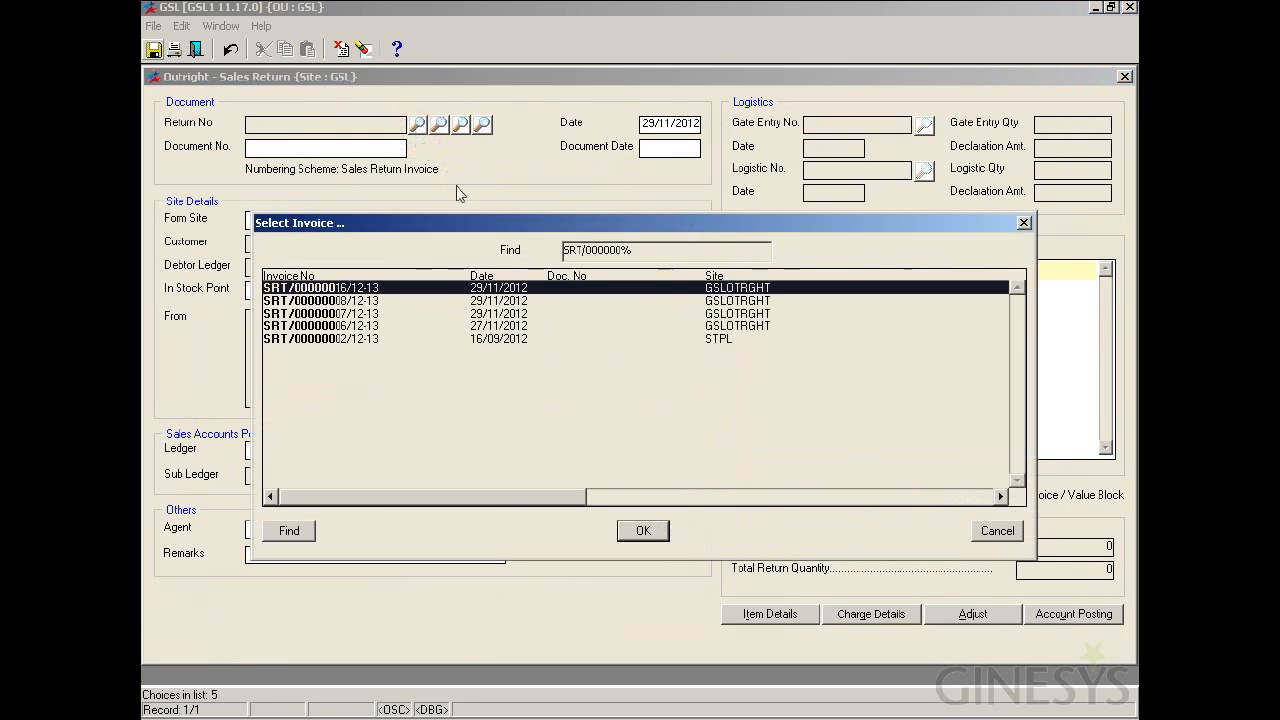
double_click(474, 288)
left_click(767, 613)
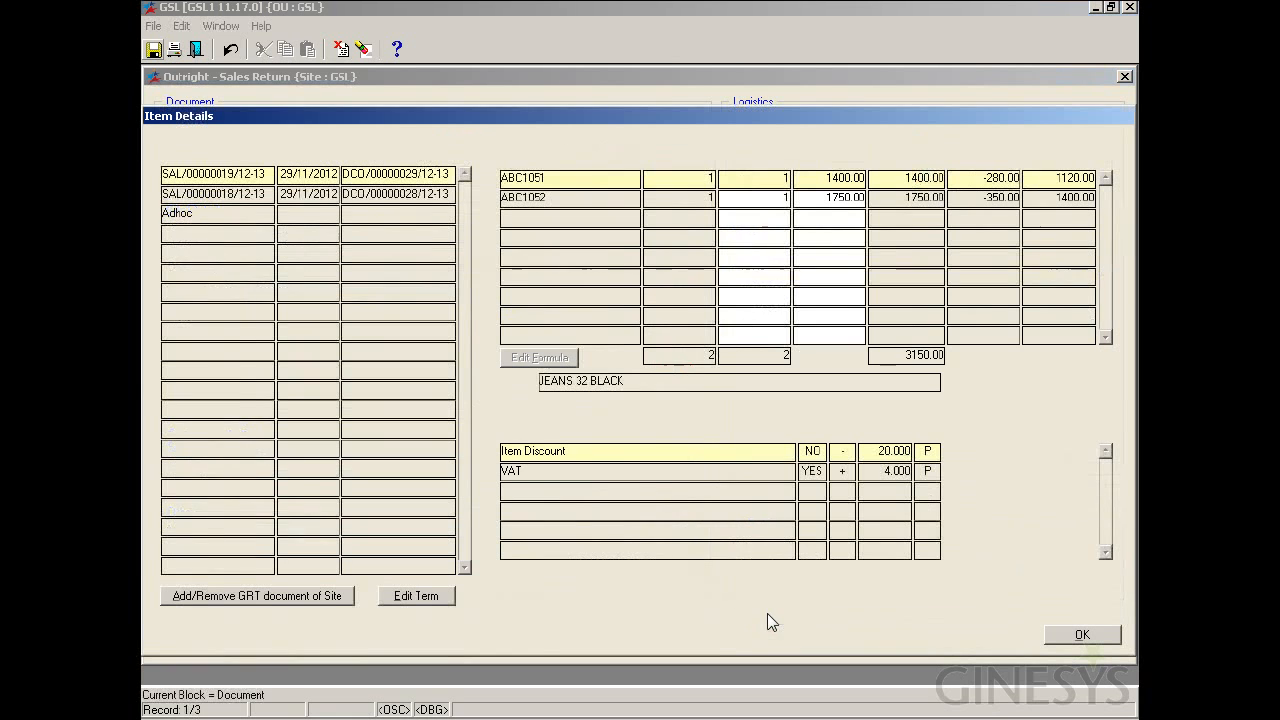
left_click(304, 598)
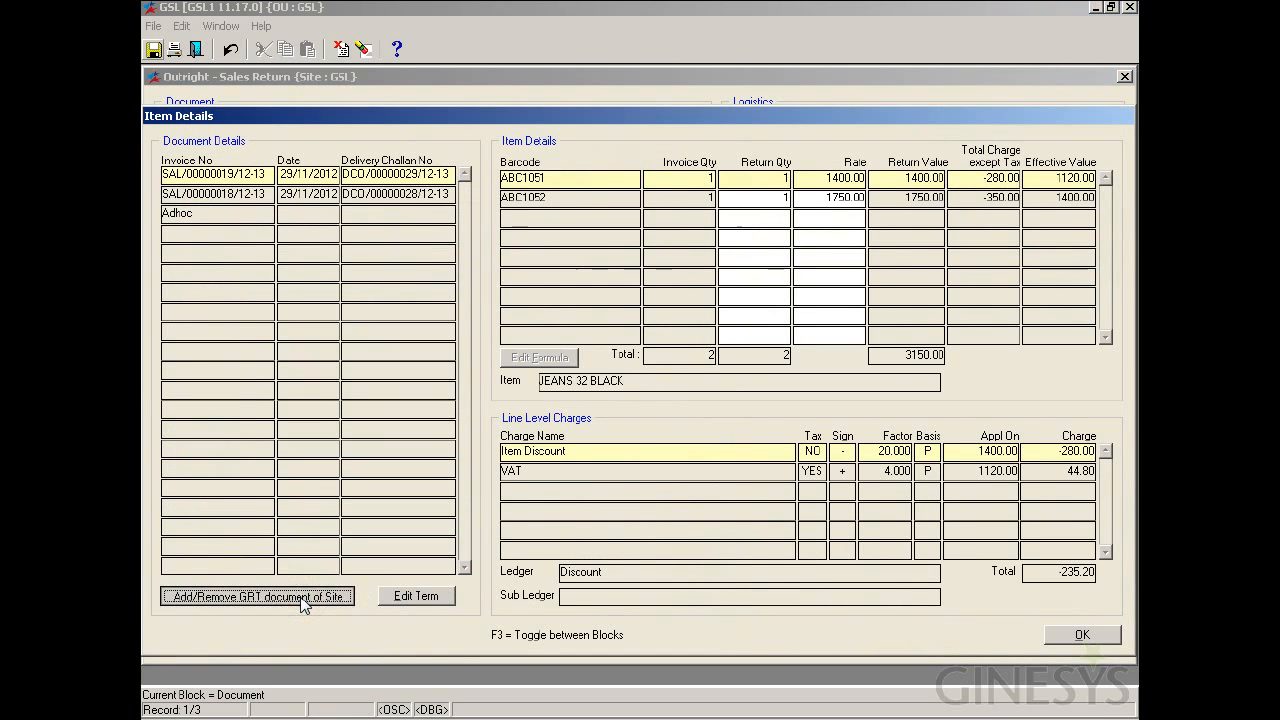